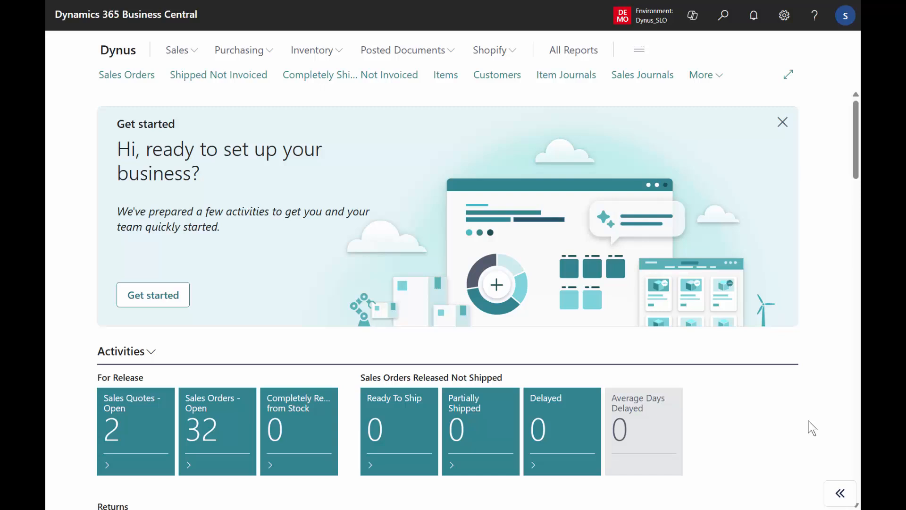
Search for "simp mrp" and open the Reverse Planning - Simple MRP Planning page
{"action": "left_click", "coordinate": [721, 11]}
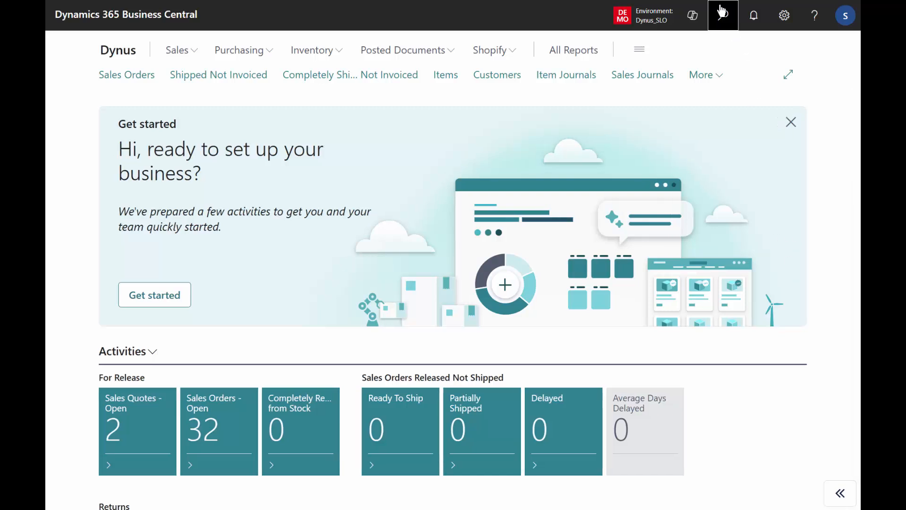
{"action": "type", "text": "si"}
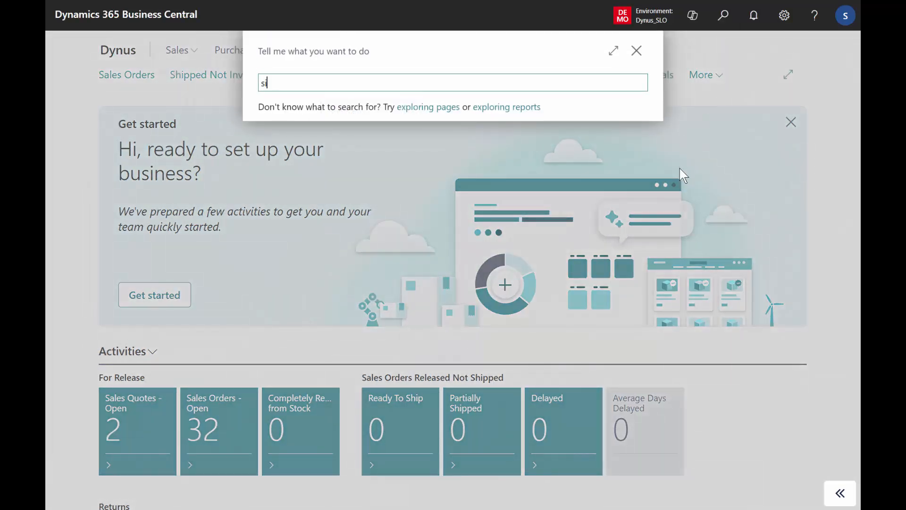
{"action": "type", "text": "mp mrp"}
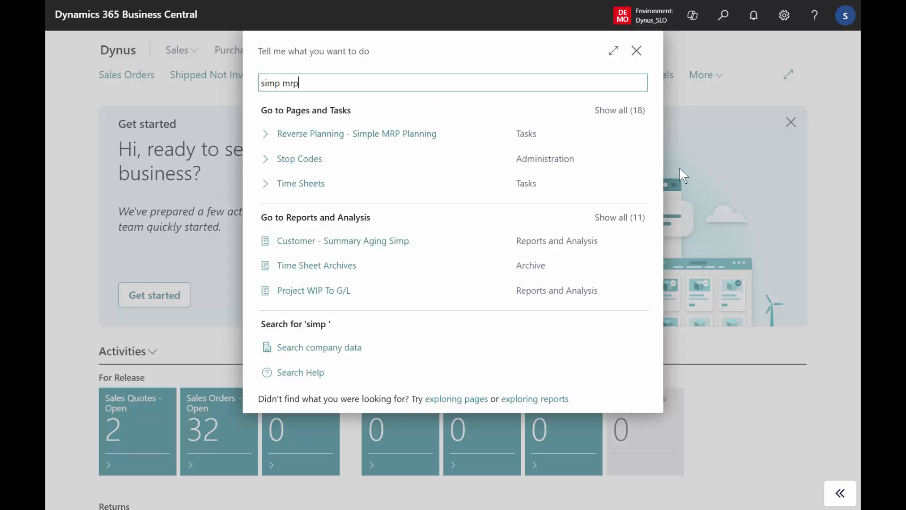
{"action": "left_click", "coordinate": [410, 136]}
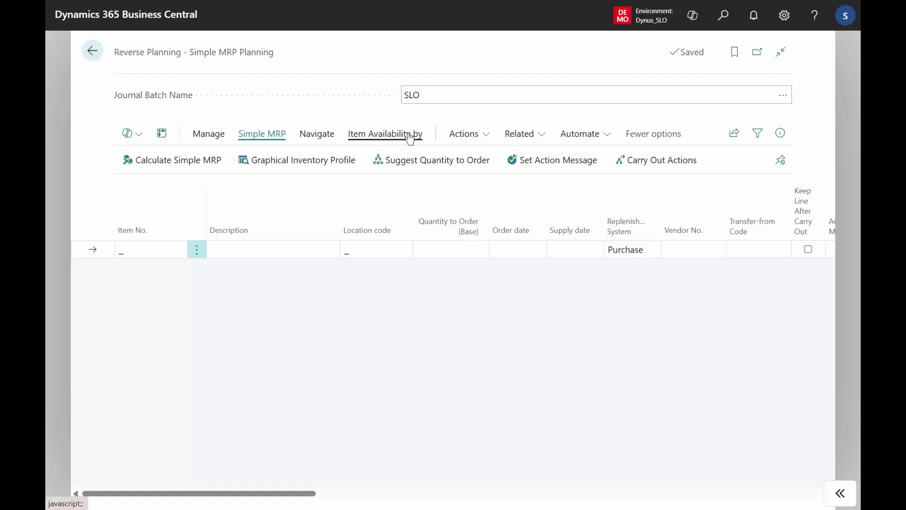
Start Calculate Simple MRP and select the planning template 1. TRANSFER ORDERS TO SAFETY STOCK
{"action": "left_click", "coordinate": [203, 160]}
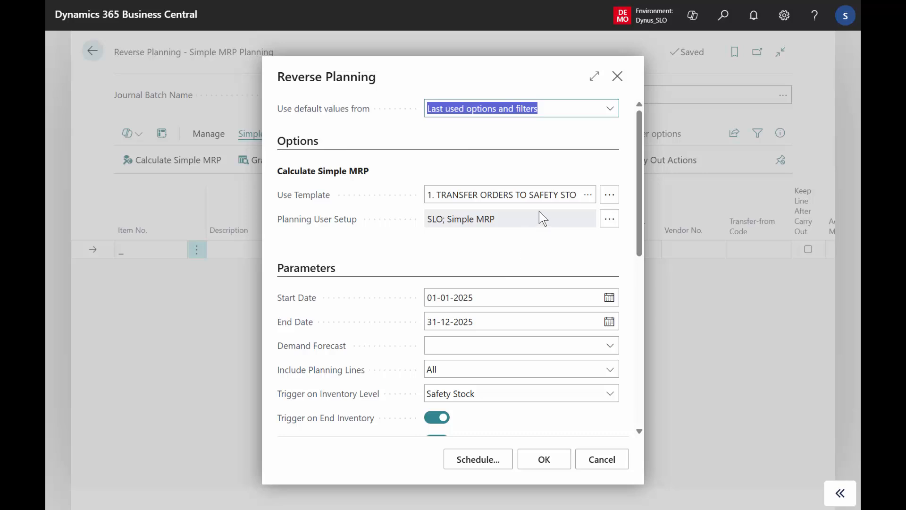
{"action": "left_click", "coordinate": [513, 194]}
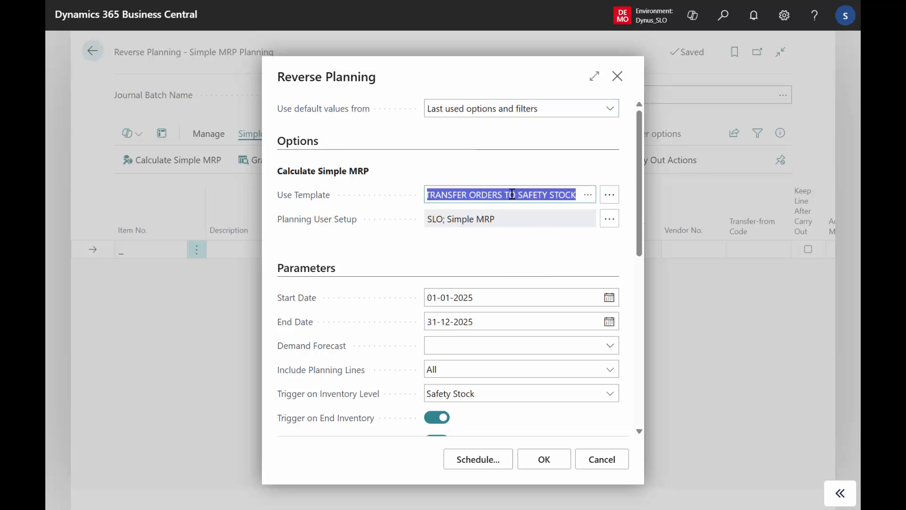
{"action": "left_click", "coordinate": [609, 194]}
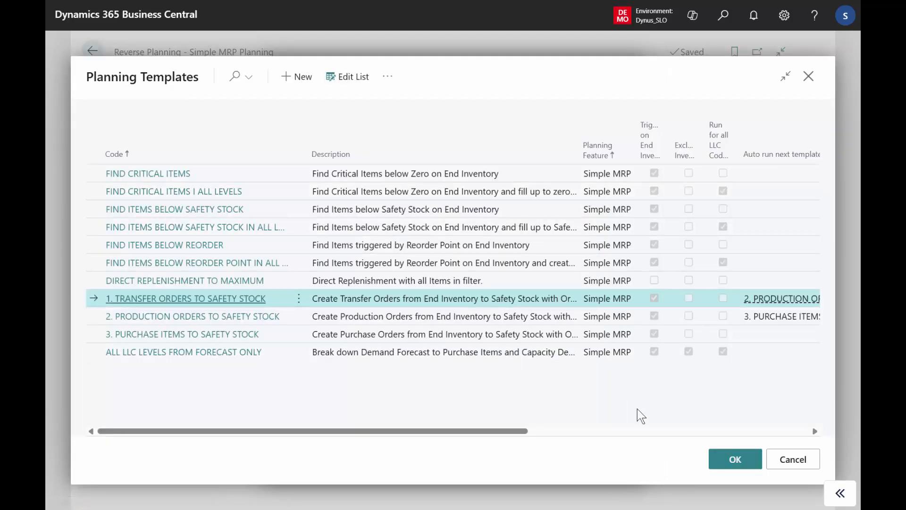
{"action": "left_click", "coordinate": [734, 462]}
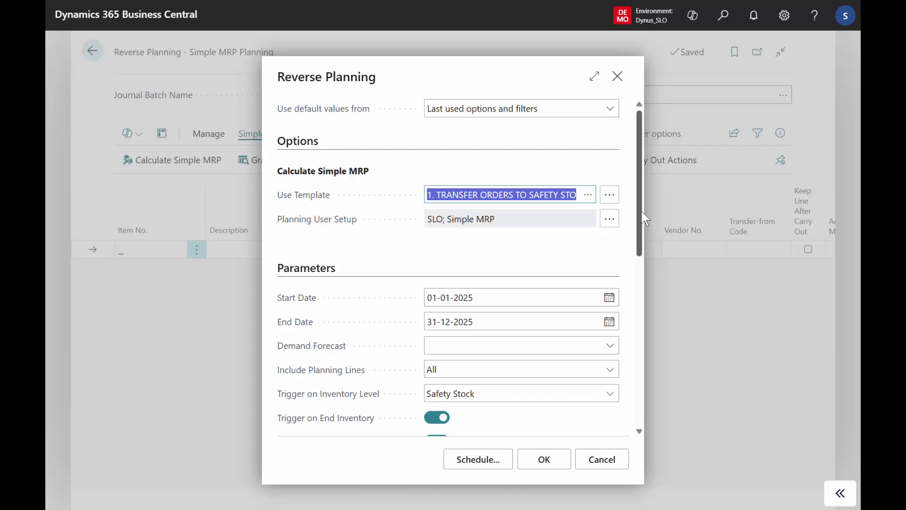
Review the calculation parameters and the full Location Filter, then run the Simple MRP calculation and acknowledge its completion
{"action": "scroll", "coordinate": [639, 212], "scroll_direction": "down", "scroll_amount": 4}
{"action": "scroll", "coordinate": [628, 319], "scroll_direction": "down", "scroll_amount": 1}
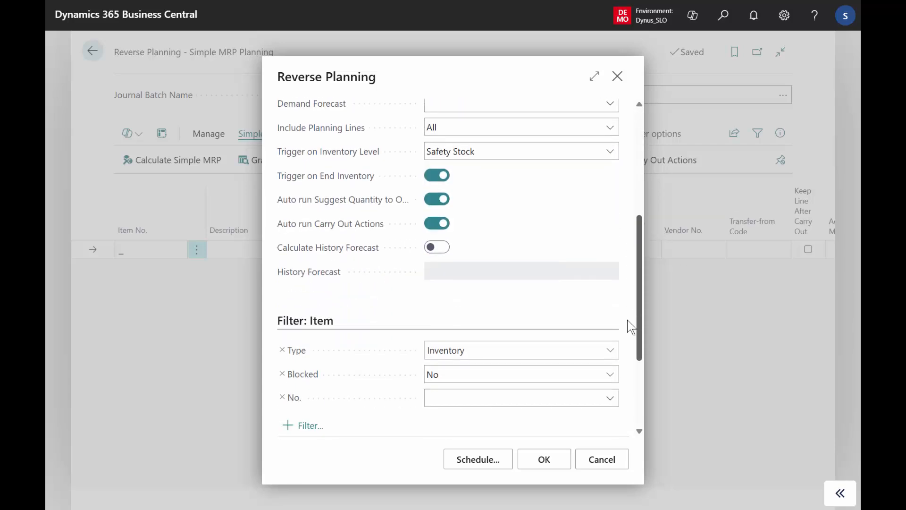
{"action": "scroll", "coordinate": [627, 319], "scroll_direction": "down", "scroll_amount": 3}
{"action": "left_click", "coordinate": [525, 328]}
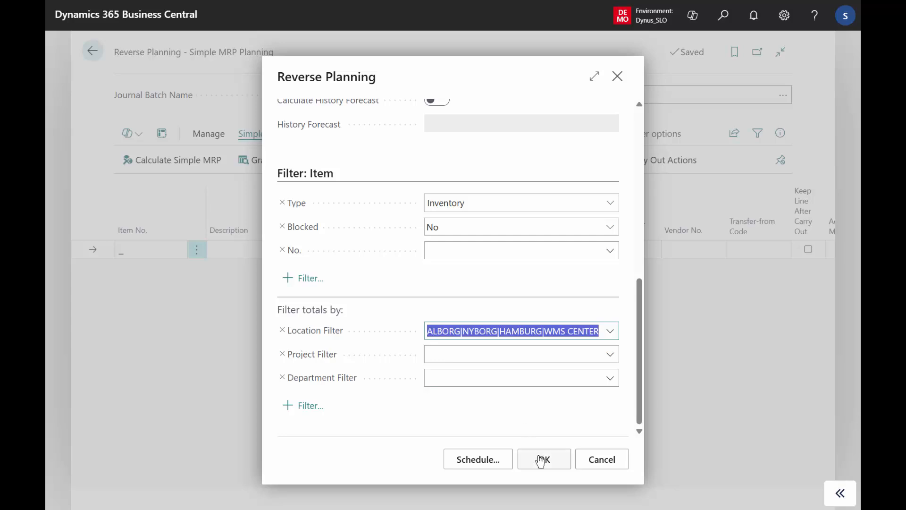
{"action": "key", "text": "Home"}
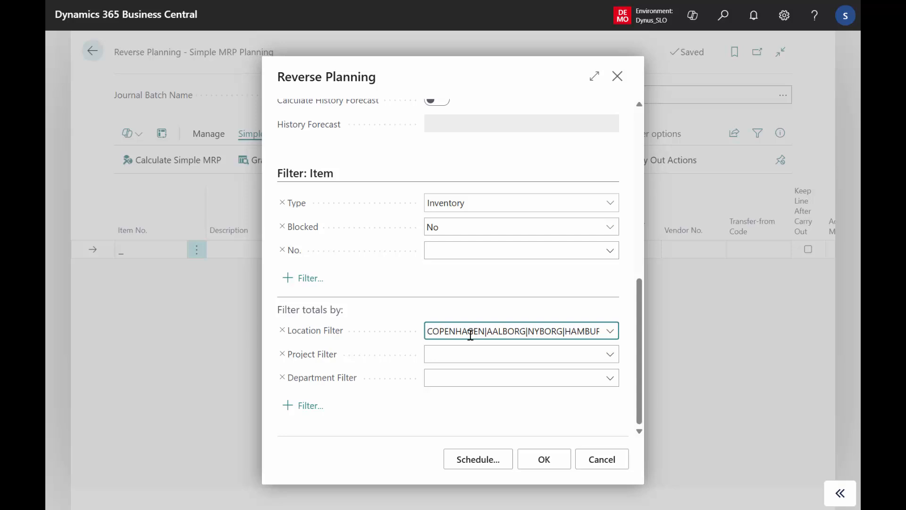
{"action": "key", "text": "End"}
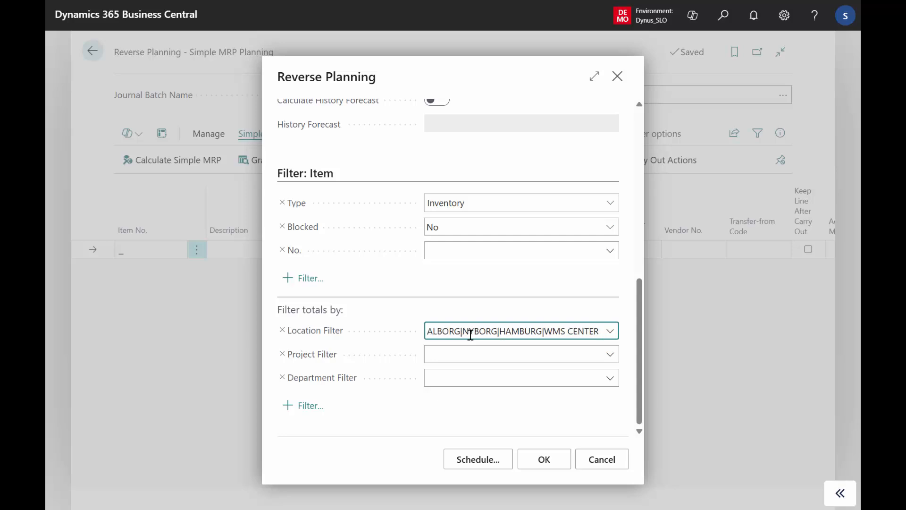
{"action": "left_click", "coordinate": [550, 459]}
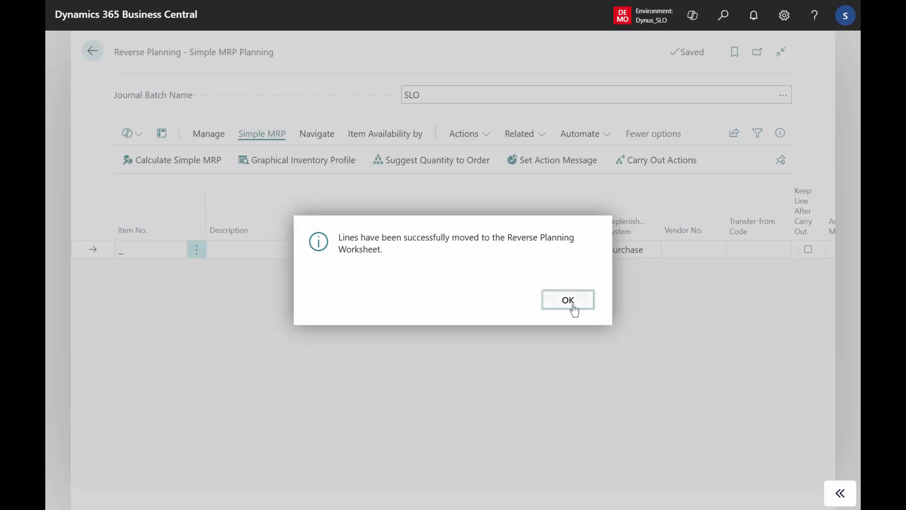
{"action": "left_click", "coordinate": [569, 301]}
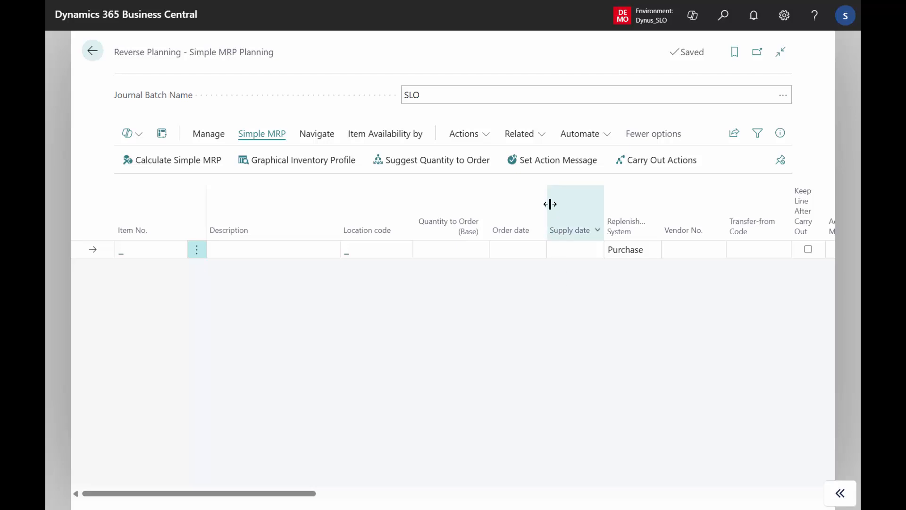
Open the Reverse Planning Worksheet, examine the planning lines' locations, quantities and reference order types, and return to Simple MRP Planning
{"action": "left_click", "coordinate": [542, 138]}
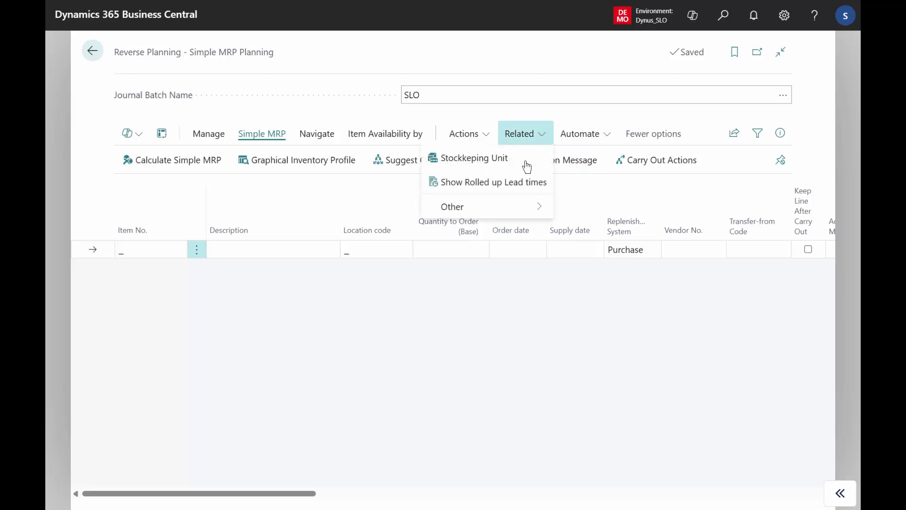
{"action": "mouse_move", "coordinate": [512, 212]}
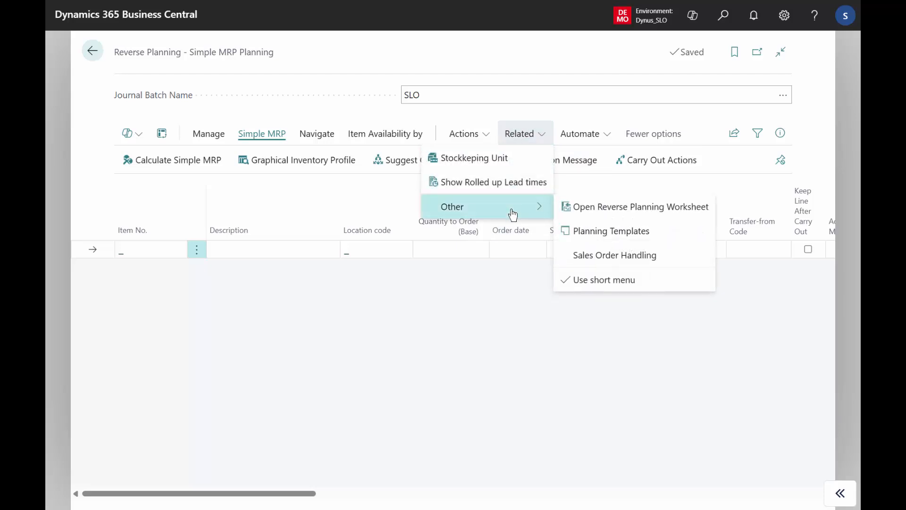
{"action": "left_click", "coordinate": [627, 212]}
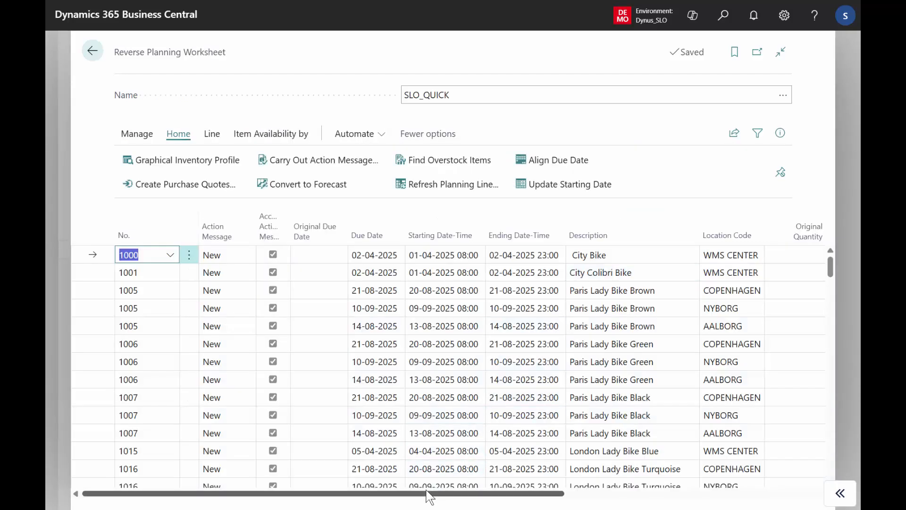
{"action": "left_click_drag", "start_coordinate": [429, 495], "coordinate": [588, 476]}
{"action": "scroll", "coordinate": [588, 476], "scroll_direction": "right", "scroll_amount": 5}
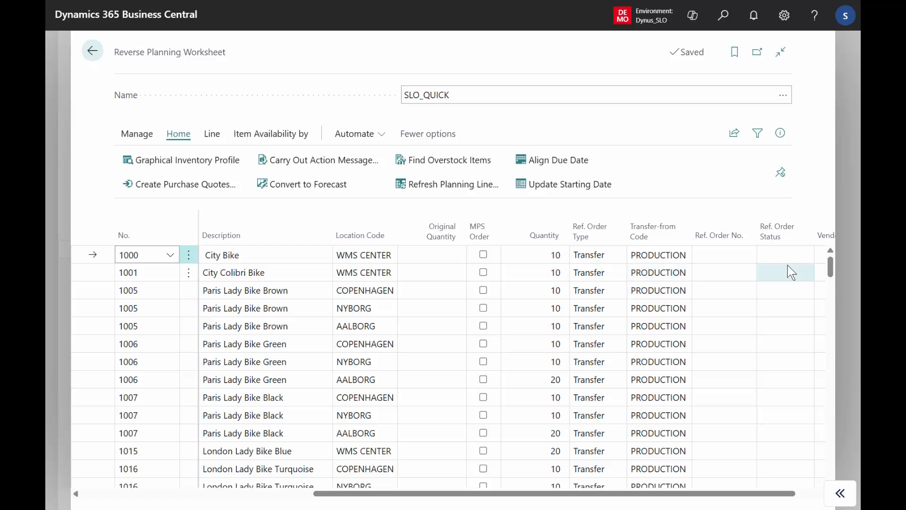
{"action": "left_click_drag", "start_coordinate": [832, 269], "coordinate": [834, 320]}
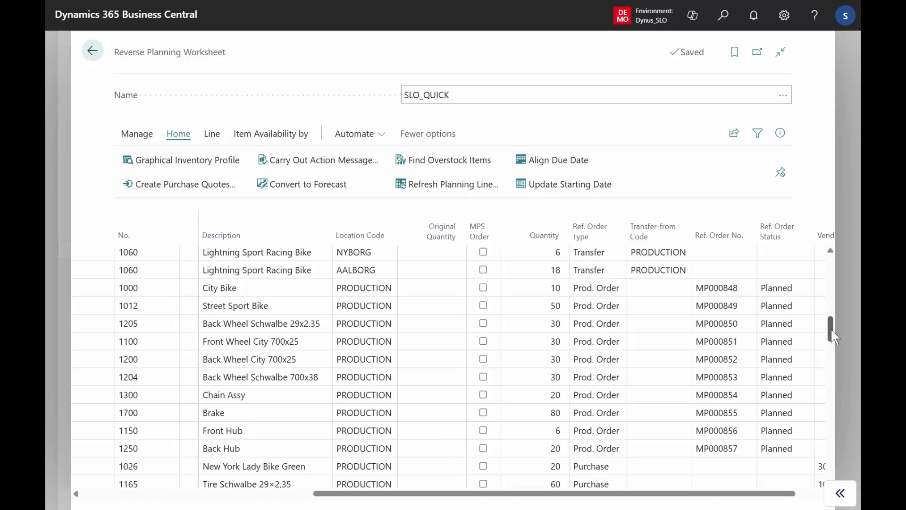
{"action": "left_click_drag", "start_coordinate": [831, 331], "coordinate": [827, 273]}
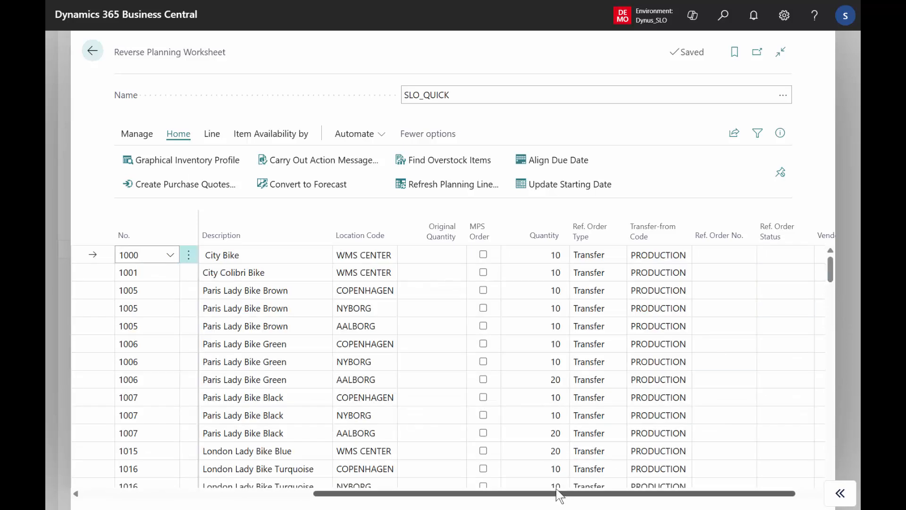
{"action": "left_click_drag", "start_coordinate": [536, 494], "coordinate": [369, 501]}
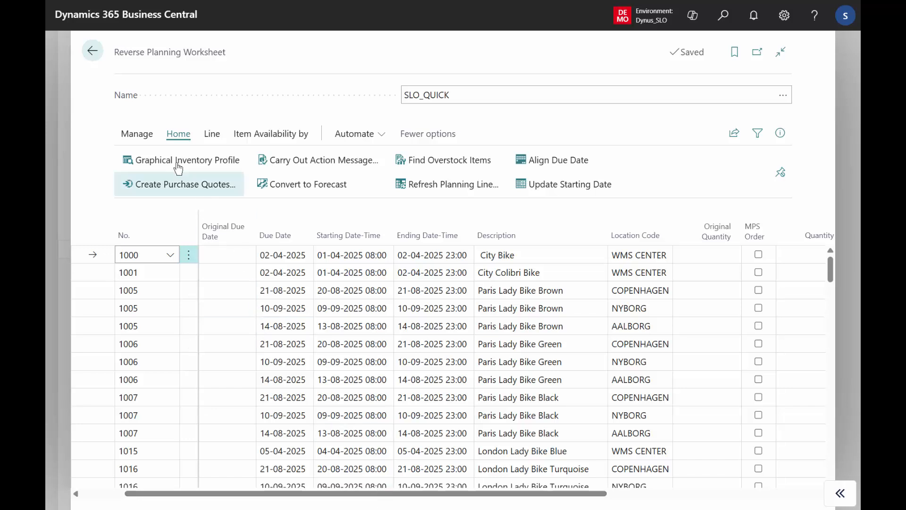
{"action": "left_click", "coordinate": [103, 54]}
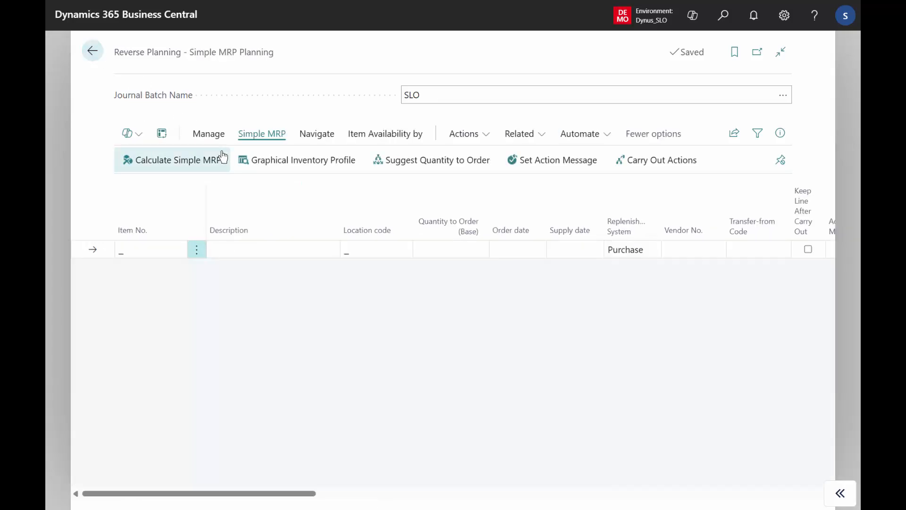
Reopen the planning templates from Calculate Simple MRP and examine how the three safety stock templates chain through their auto-run settings
{"action": "left_click", "coordinate": [198, 163]}
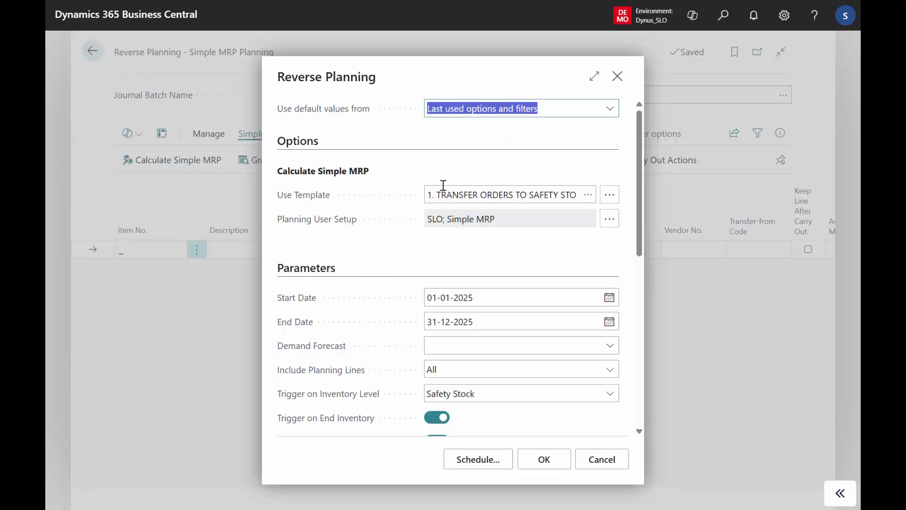
{"action": "left_click", "coordinate": [588, 195]}
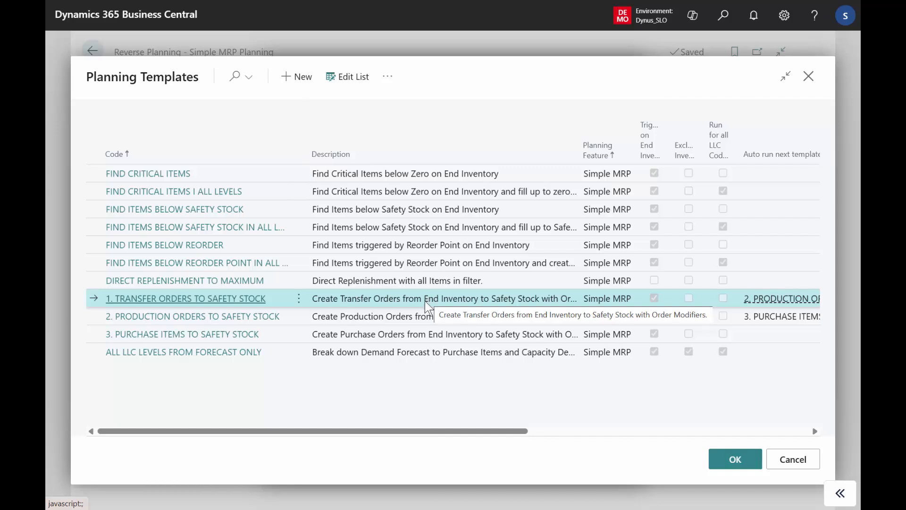
{"action": "left_click", "coordinate": [422, 316]}
{"action": "left_click", "coordinate": [421, 334]}
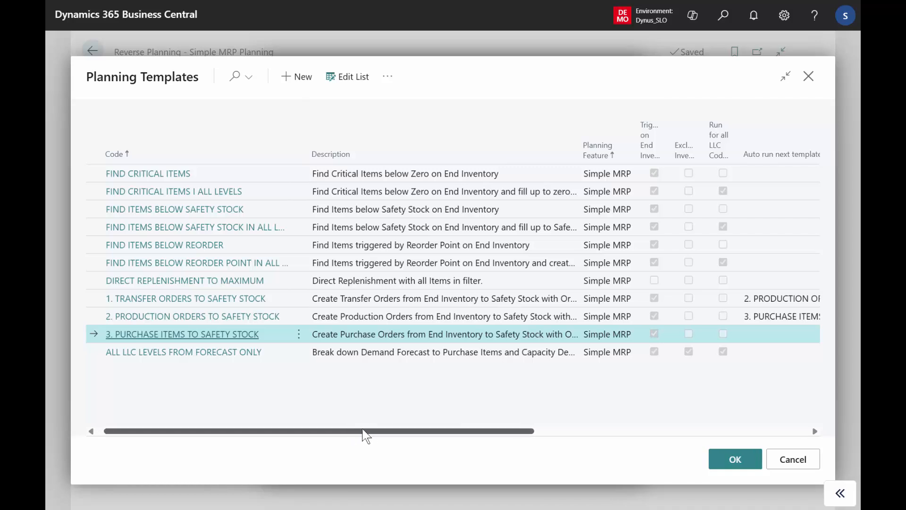
{"action": "left_click_drag", "start_coordinate": [366, 434], "coordinate": [412, 423]}
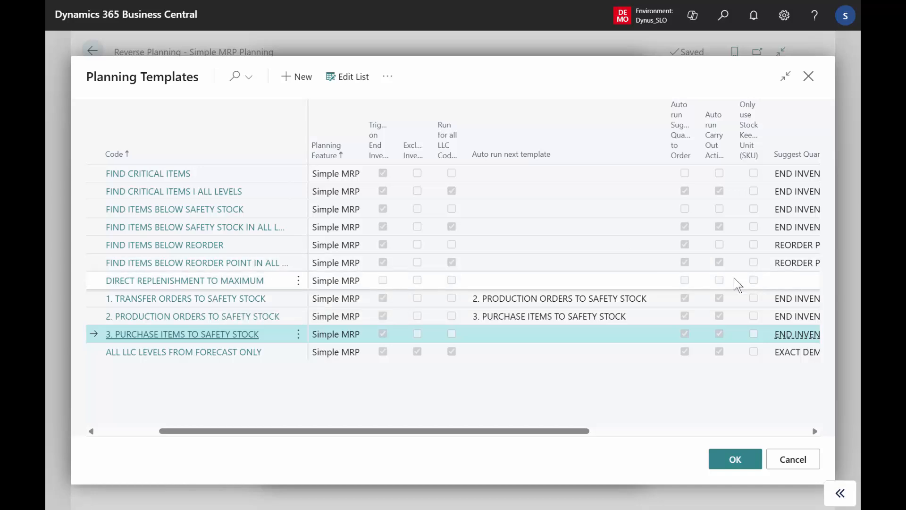
{"action": "mouse_move", "coordinate": [687, 128]}
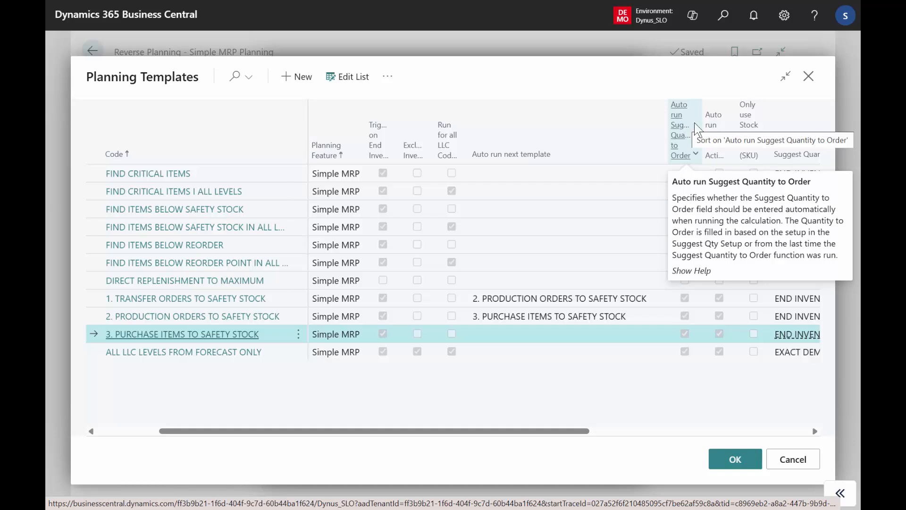
{"action": "mouse_move", "coordinate": [716, 134]}
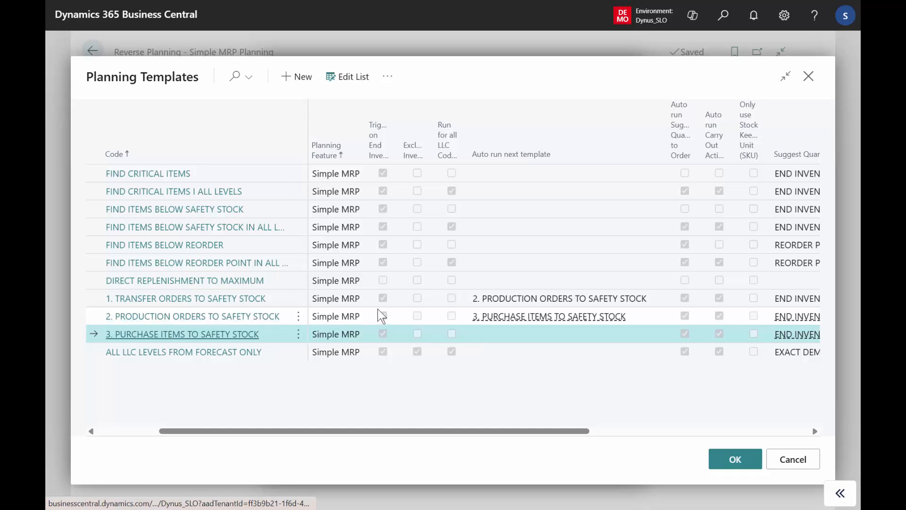
{"action": "left_click", "coordinate": [541, 320]}
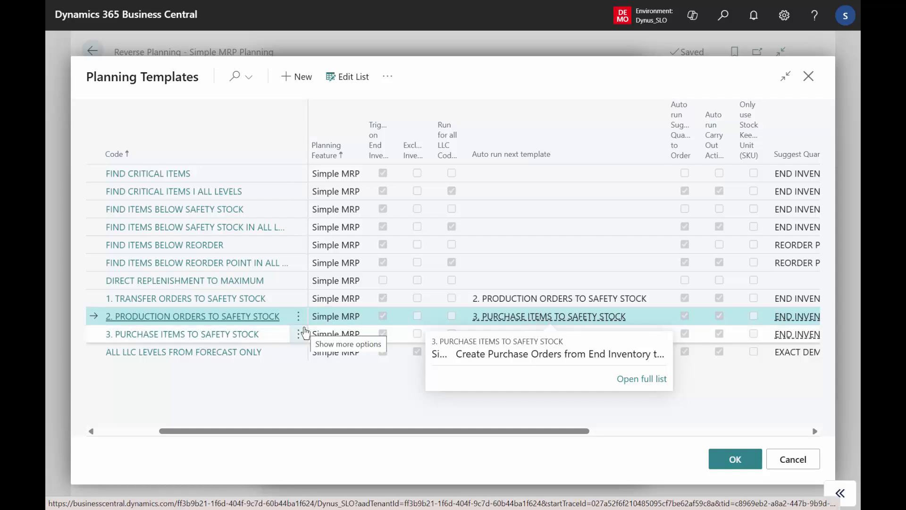
Make the planning templates editable and open the full list of suggest quantity templates for 1. TRANSFER ORDERS TO SAFETY STOCK
{"action": "left_click_drag", "start_coordinate": [368, 431], "coordinate": [628, 415]}
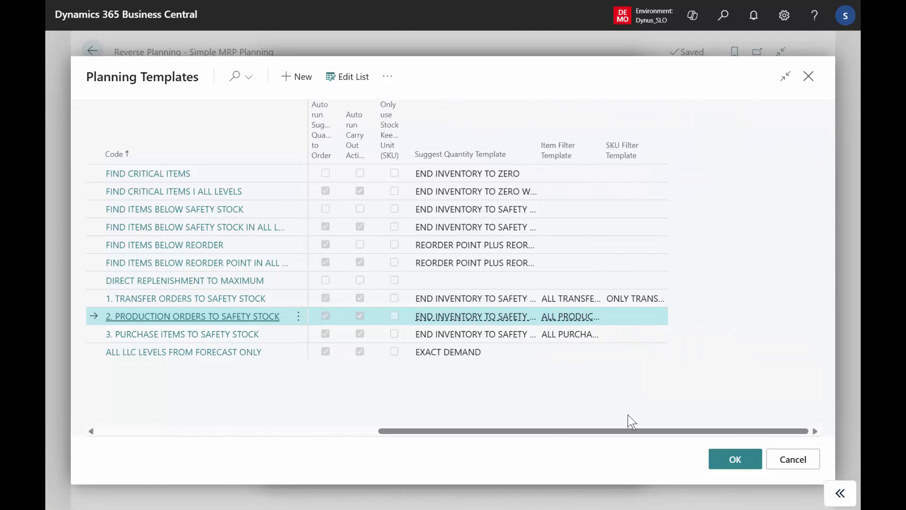
{"action": "left_click", "coordinate": [496, 302]}
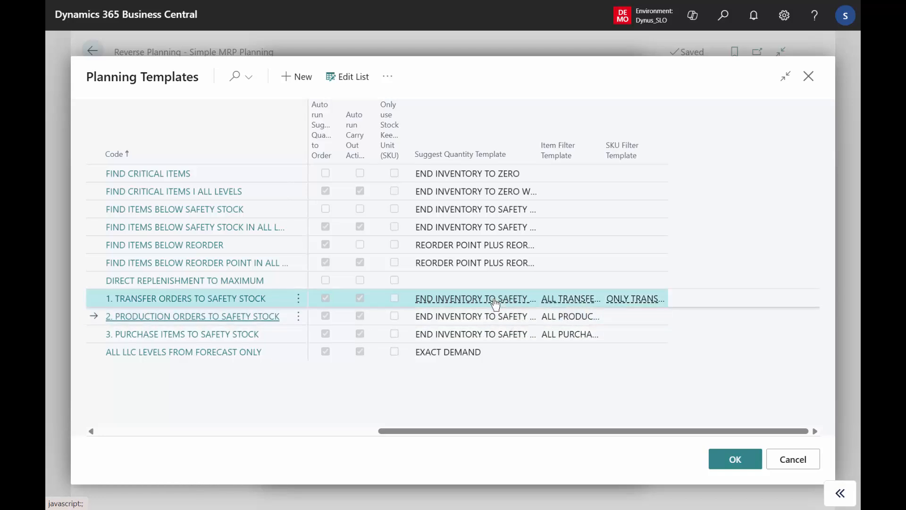
{"action": "mouse_move", "coordinate": [496, 302]}
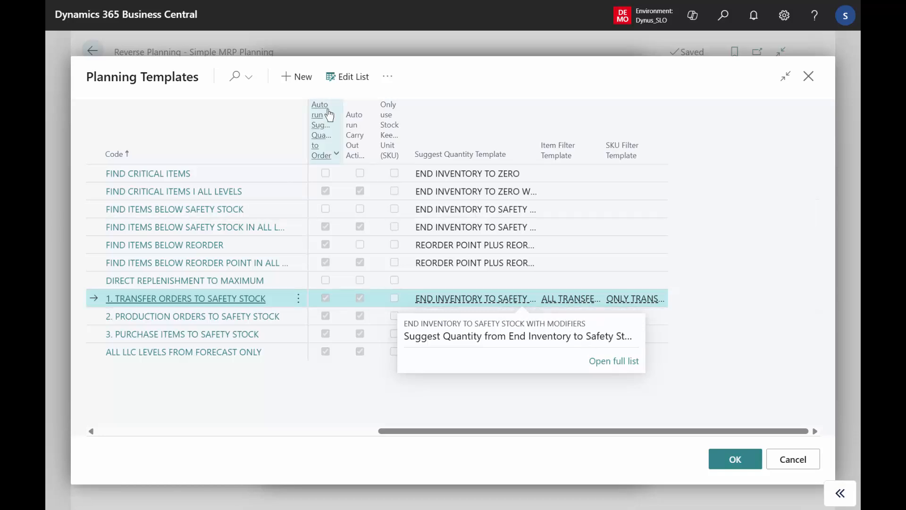
{"action": "left_click", "coordinate": [348, 77]}
{"action": "left_click", "coordinate": [500, 297]}
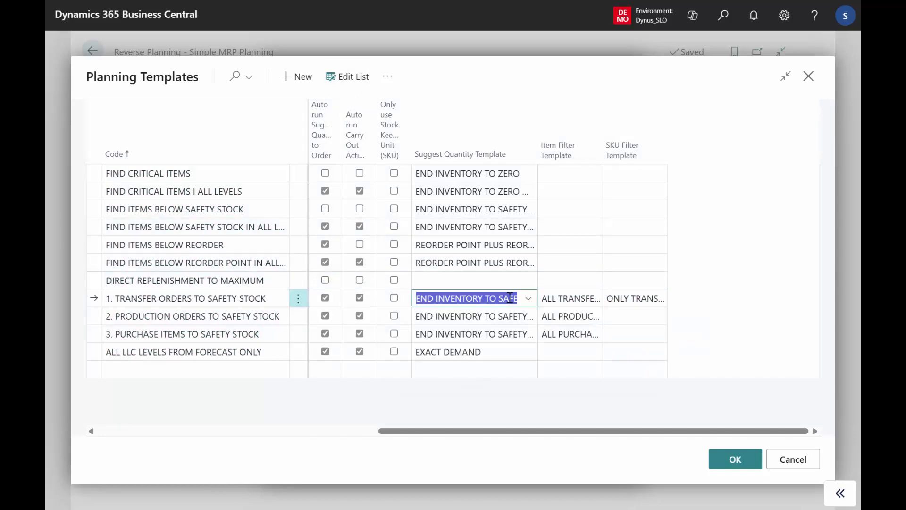
{"action": "left_click", "coordinate": [527, 299]}
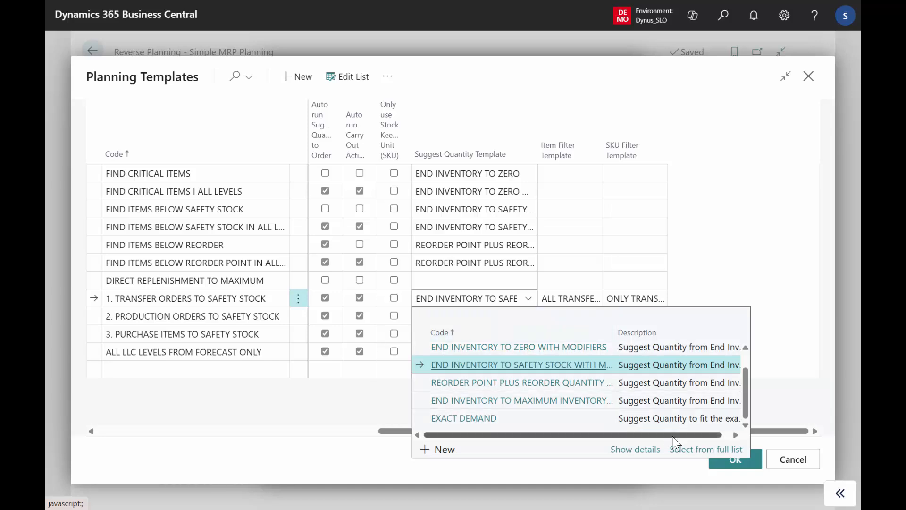
{"action": "left_click", "coordinate": [682, 449]}
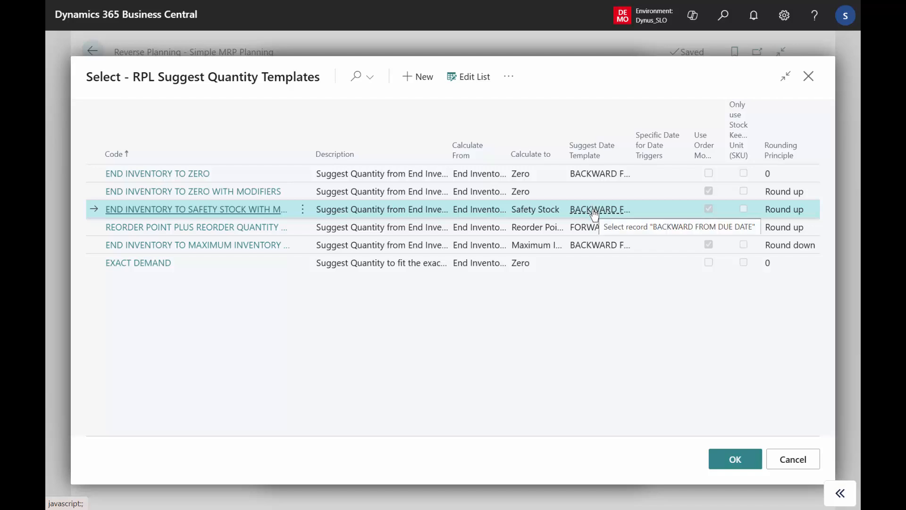
Leave the suggest quantity templates and review the ALL TRANSFER ITEMS item filter used by 1. TRANSFER ORDERS TO SAFETY STOCK, without changing it
{"action": "left_click", "coordinate": [792, 460]}
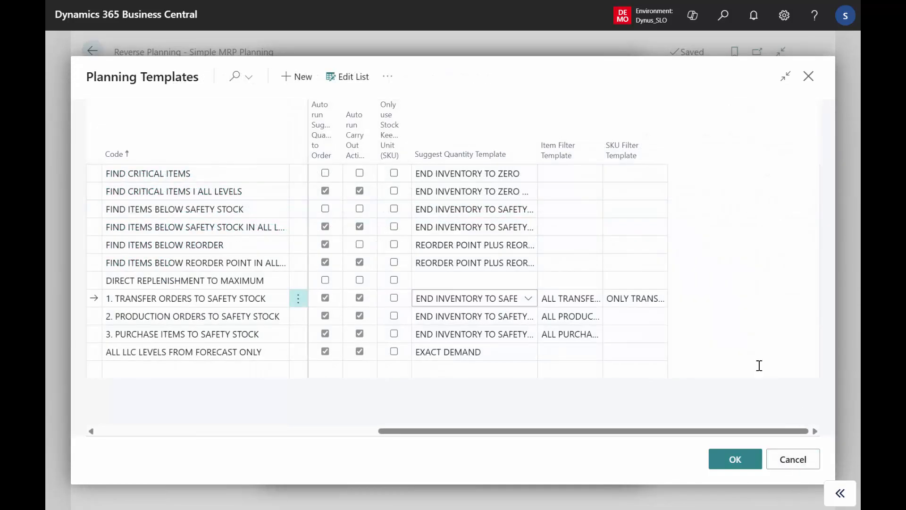
{"action": "left_click", "coordinate": [584, 299]}
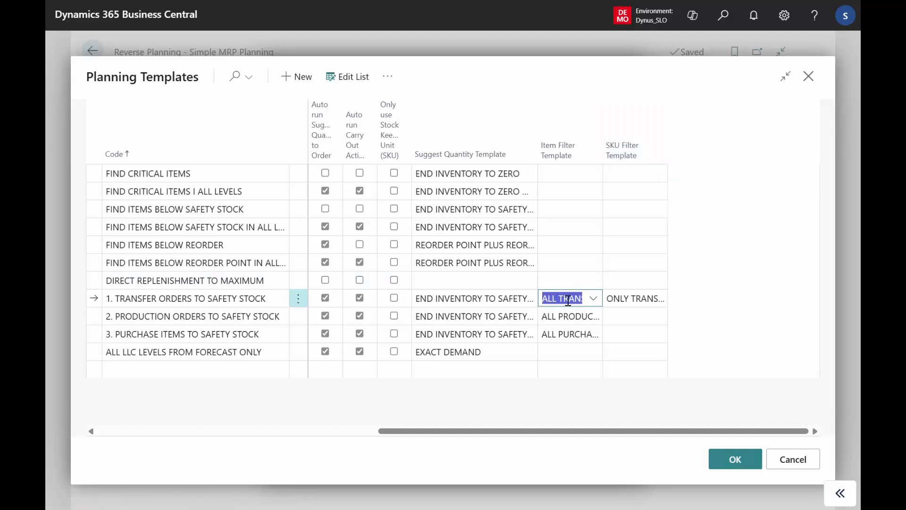
{"action": "left_click", "coordinate": [593, 298]}
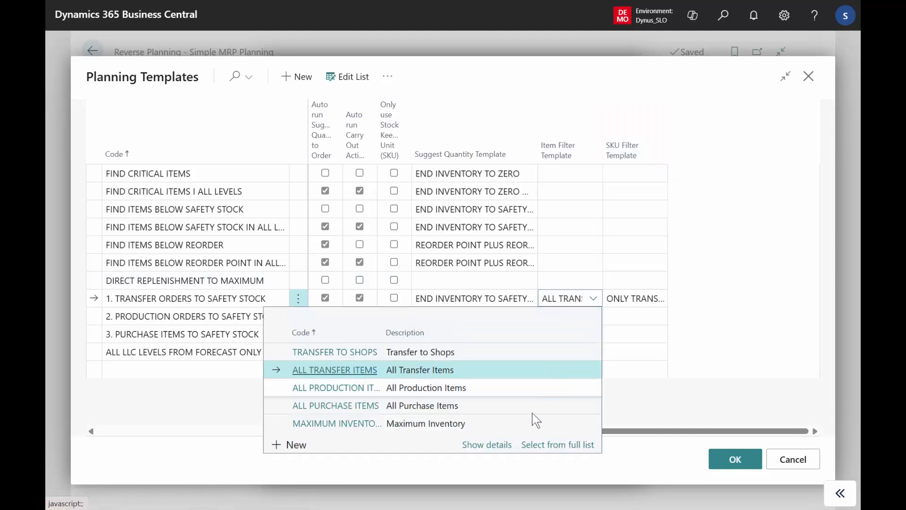
{"action": "left_click", "coordinate": [541, 446]}
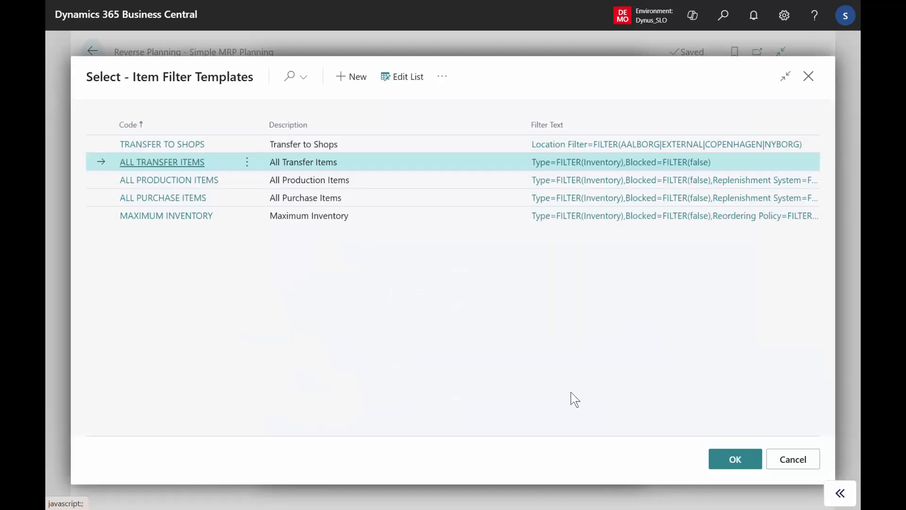
{"action": "left_click", "coordinate": [608, 166]}
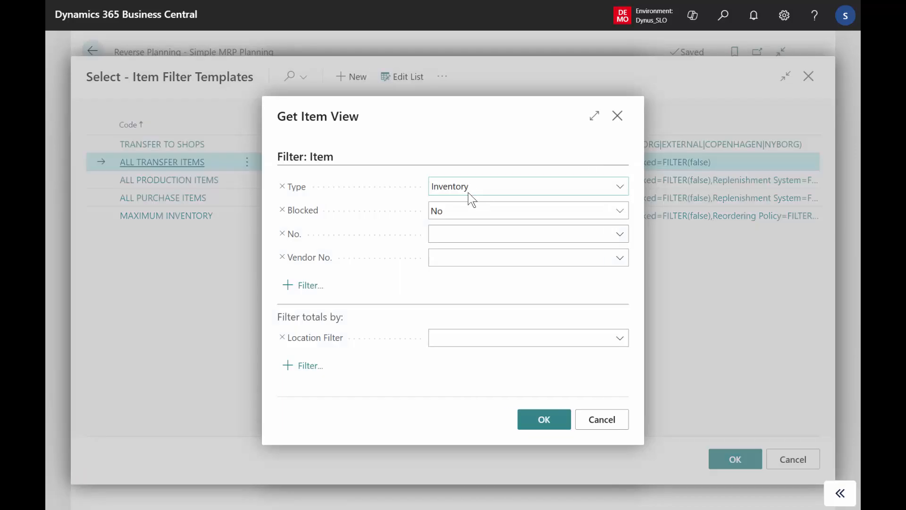
{"action": "left_click", "coordinate": [607, 423]}
{"action": "left_click", "coordinate": [797, 460]}
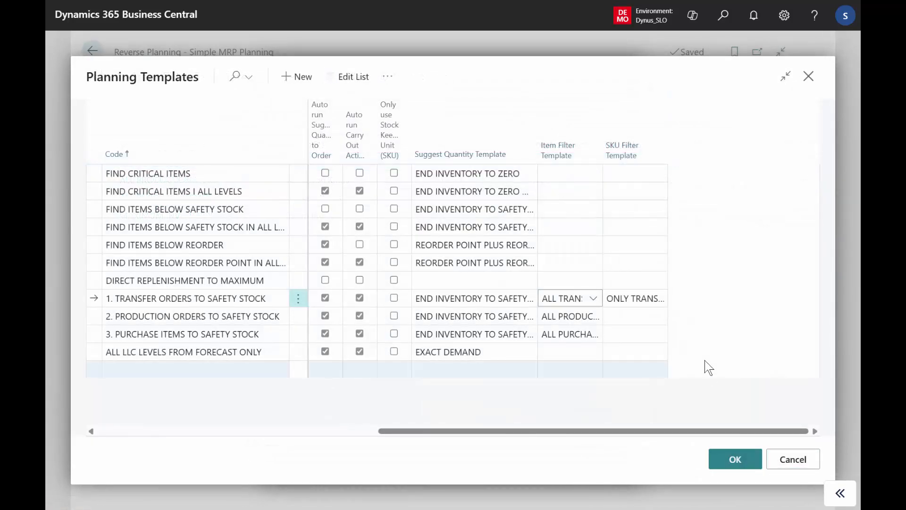
Review the ONLY TRANSFER SKU filter of the transfer template, including its full Location Code filter, and return to the planning templates
{"action": "left_click", "coordinate": [639, 298]}
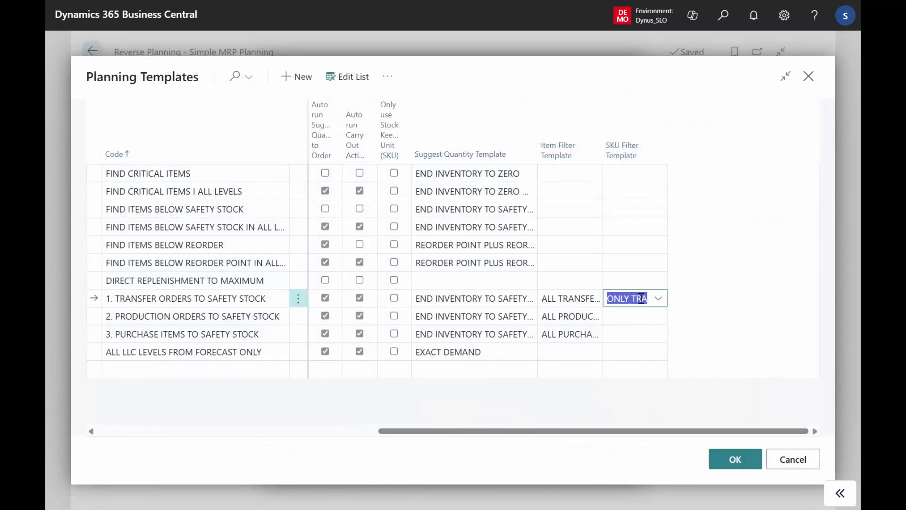
{"action": "left_click", "coordinate": [658, 298]}
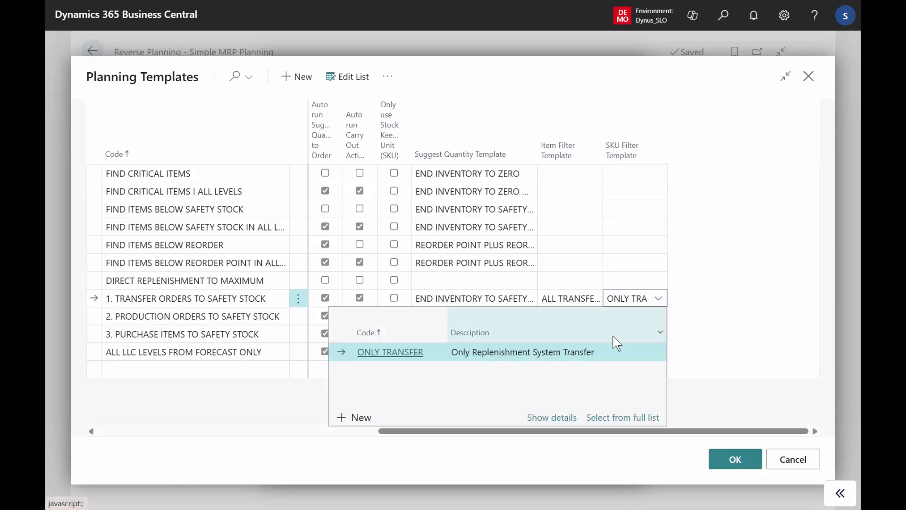
{"action": "left_click", "coordinate": [611, 419]}
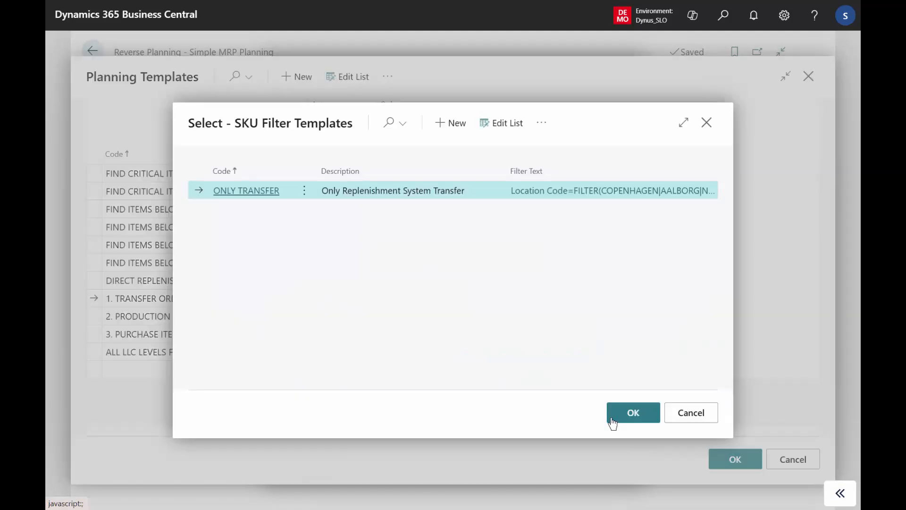
{"action": "left_click", "coordinate": [592, 191]}
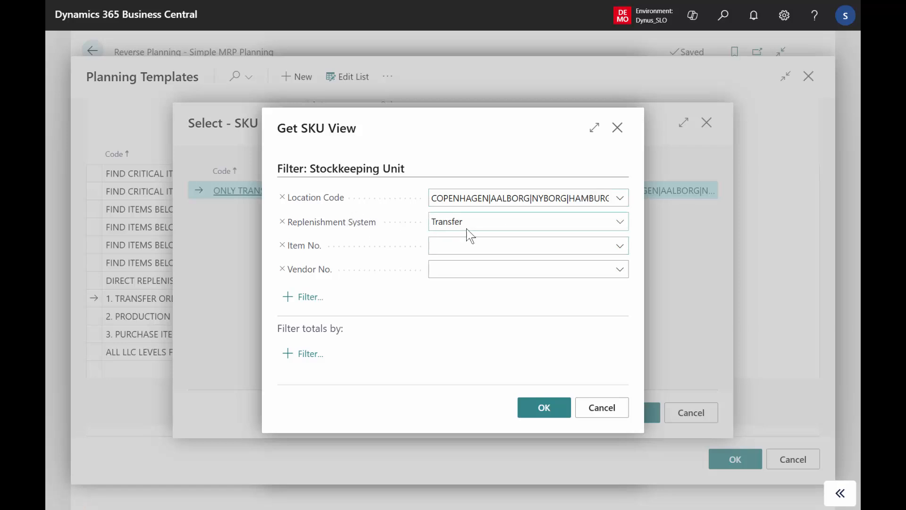
{"action": "left_click", "coordinate": [508, 203]}
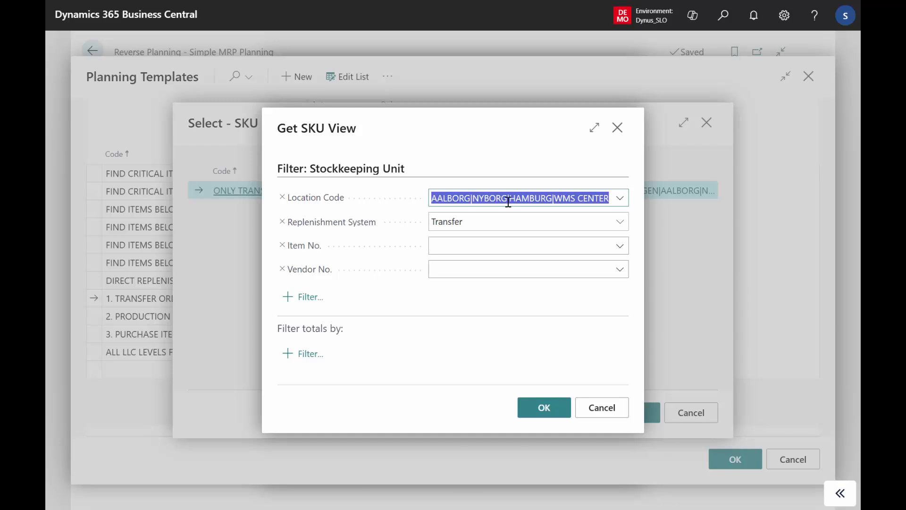
{"action": "left_click", "coordinate": [610, 408]}
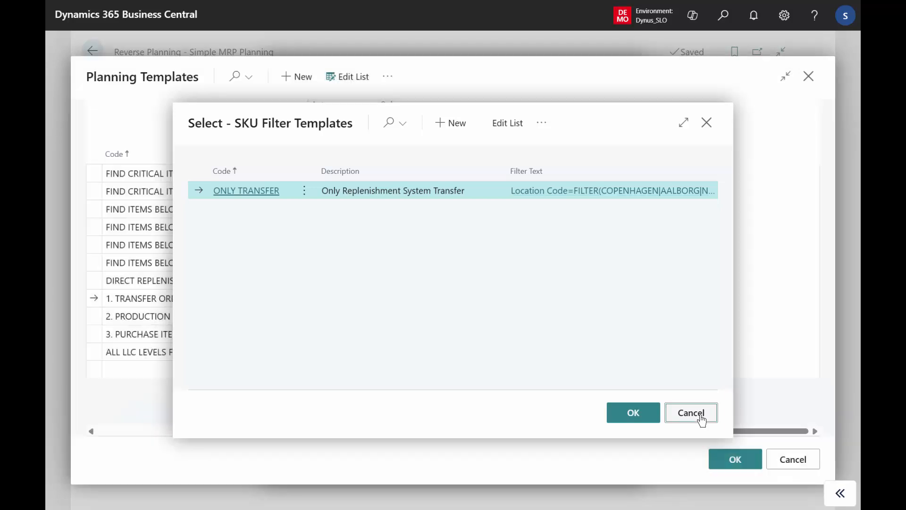
{"action": "left_click", "coordinate": [701, 418]}
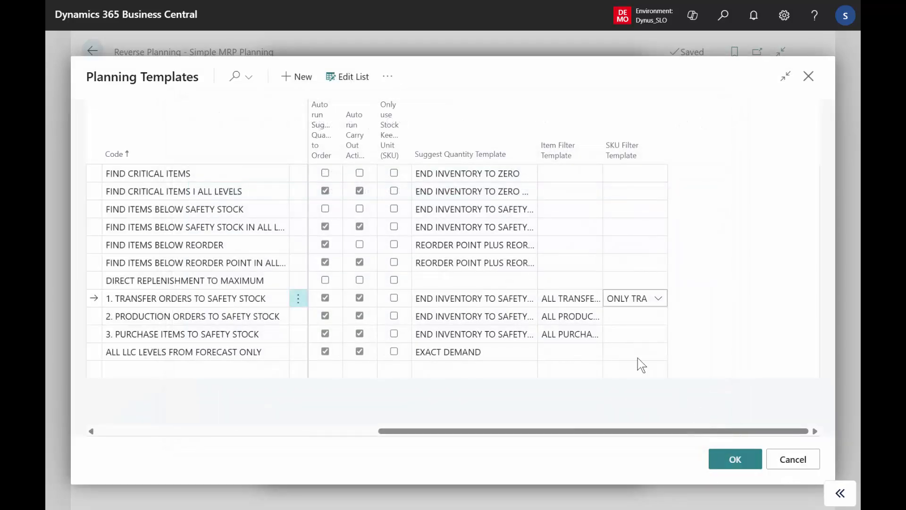
Open the full item filter list from 2. PRODUCTION ORDERS TO SAFETY STOCK and review the ALL PRODUCTION ITEMS filter's criteria
{"action": "left_click", "coordinate": [595, 316]}
{"action": "left_click", "coordinate": [593, 316]}
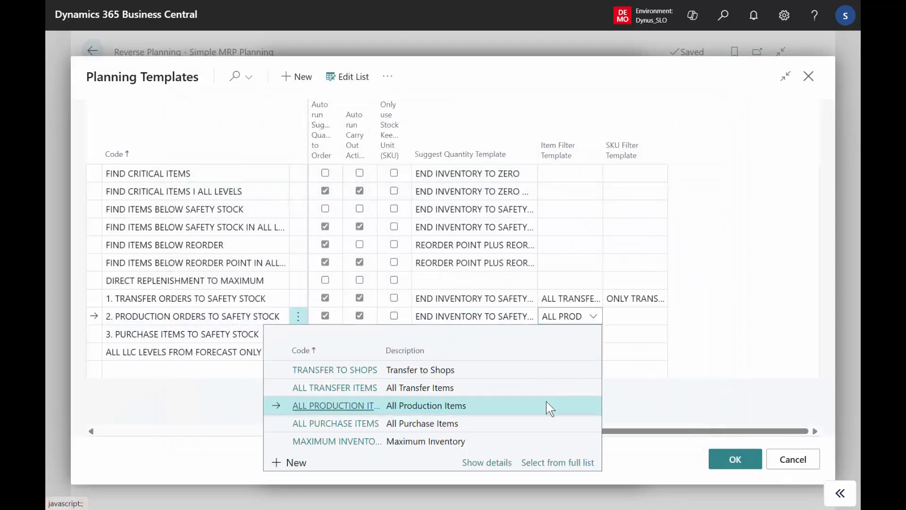
{"action": "left_click", "coordinate": [550, 464]}
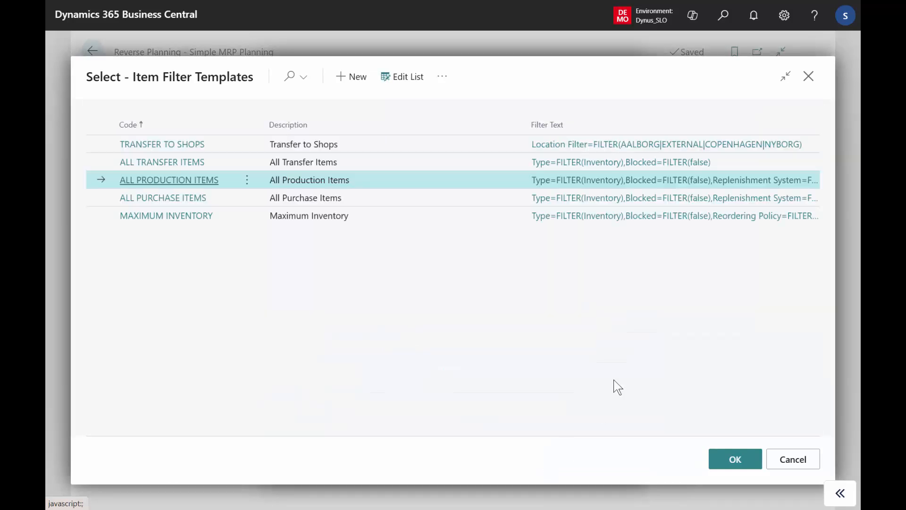
{"action": "left_click", "coordinate": [651, 181]}
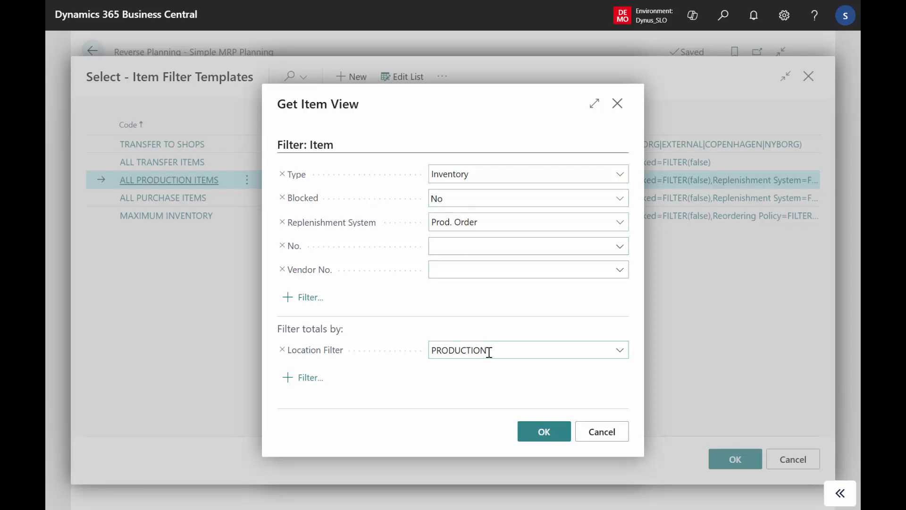
{"action": "left_click", "coordinate": [601, 432]}
Review the ALL PURCHASE ITEMS filter's replenishment system and location criteria, then return to the planning templates without selecting a different filter
{"action": "left_click", "coordinate": [501, 197]}
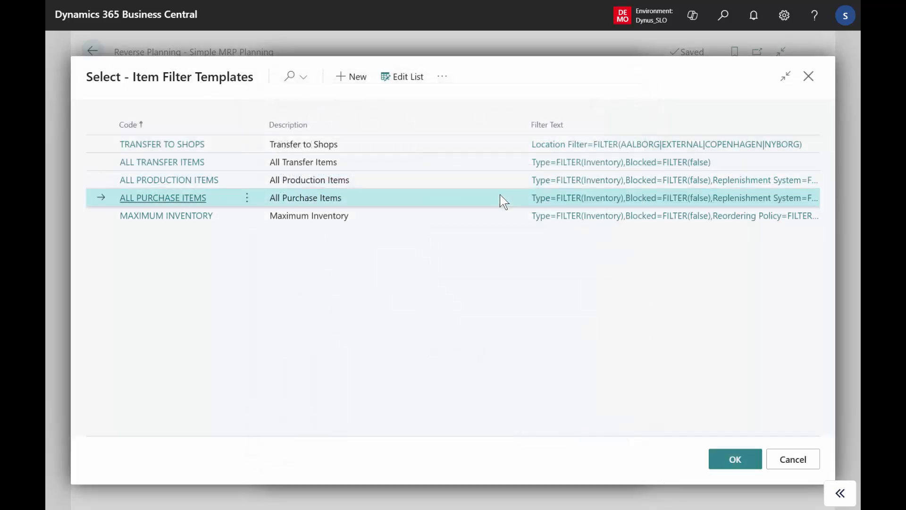
{"action": "left_click", "coordinate": [614, 199]}
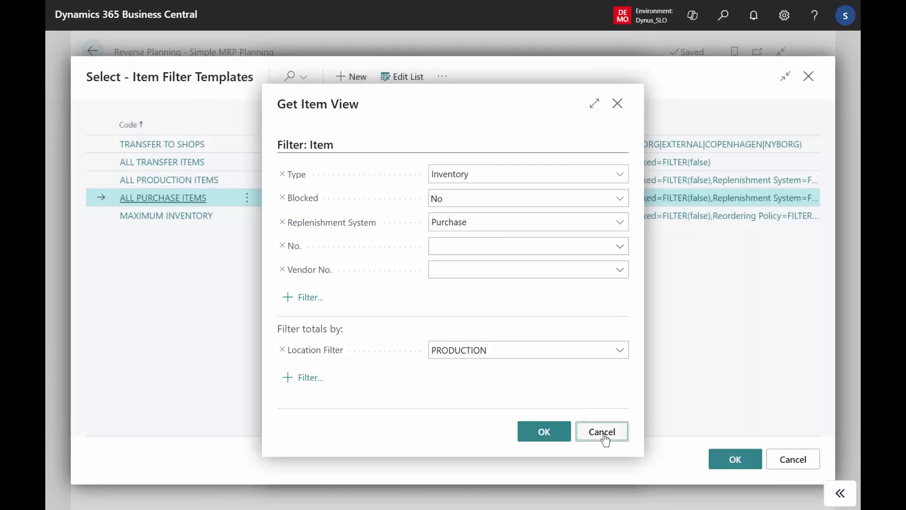
{"action": "left_click", "coordinate": [602, 434]}
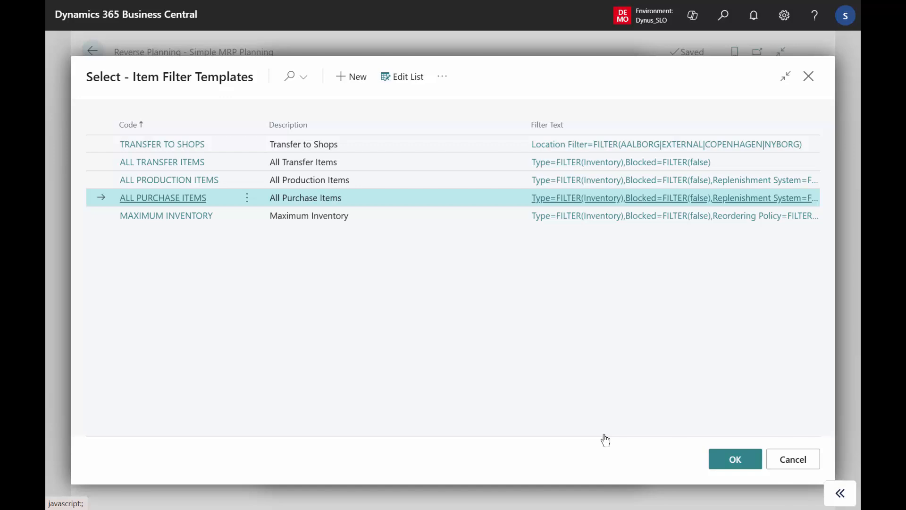
{"action": "left_click", "coordinate": [786, 463]}
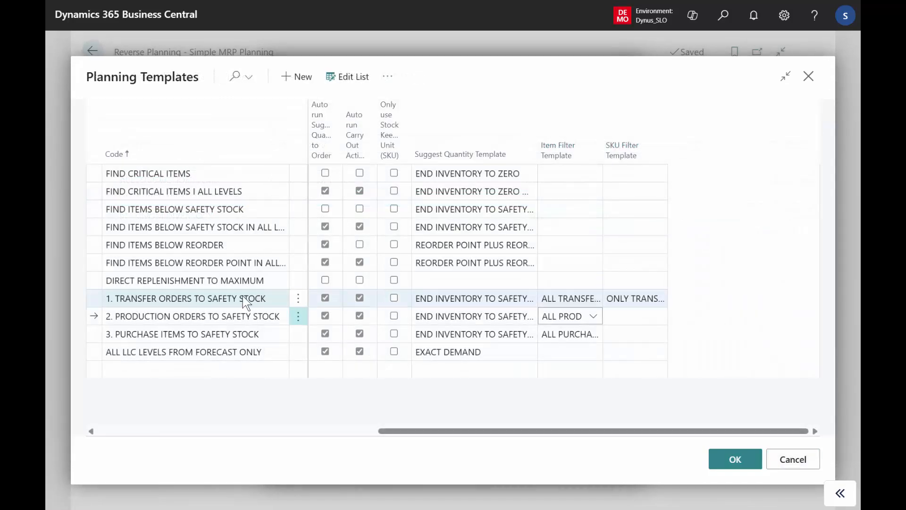
Show the template card of 1. TRANSFER ORDERS TO SAFETY STOCK, examine its settings through to the Messages section, and return to the planning templates
{"action": "left_click", "coordinate": [242, 296]}
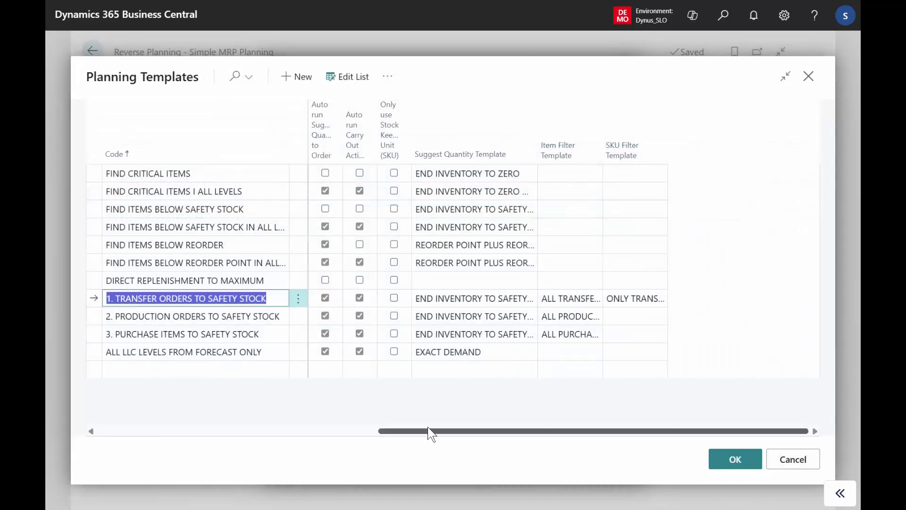
{"action": "left_click_drag", "start_coordinate": [424, 430], "coordinate": [85, 427]}
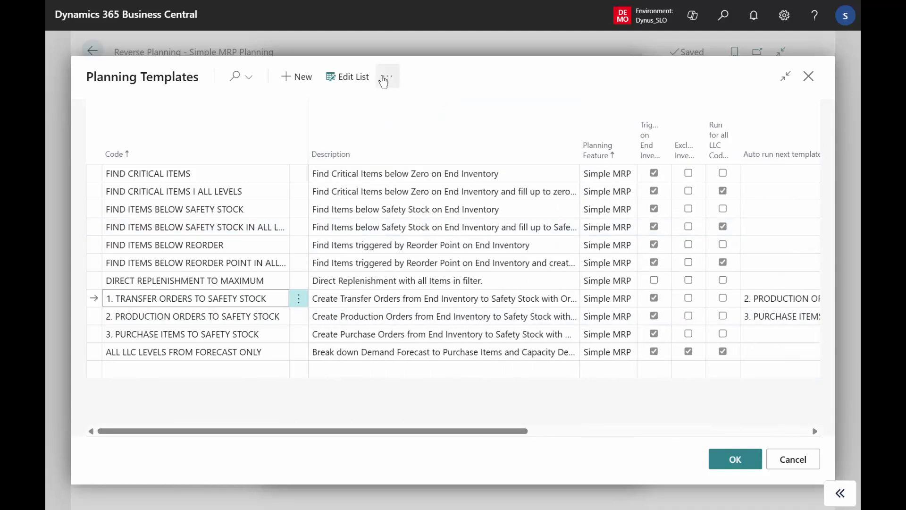
{"action": "left_click", "coordinate": [384, 80]}
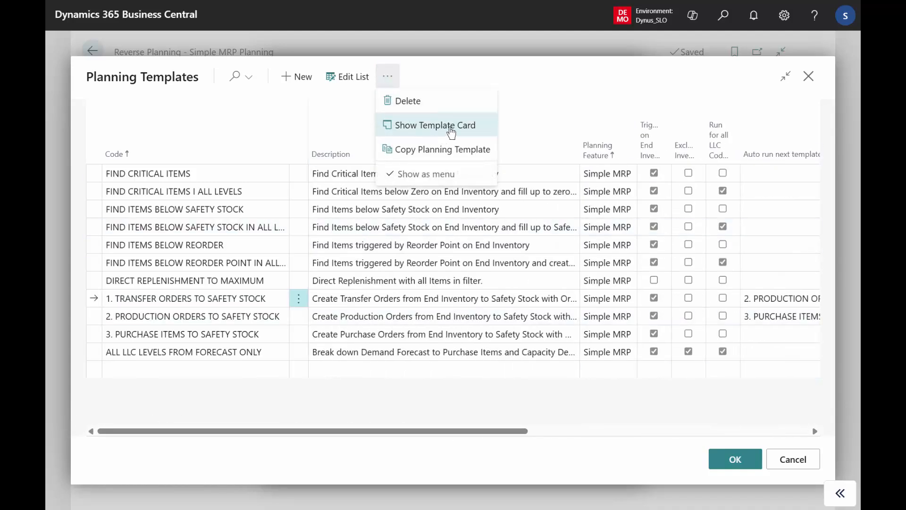
{"action": "left_click", "coordinate": [451, 128]}
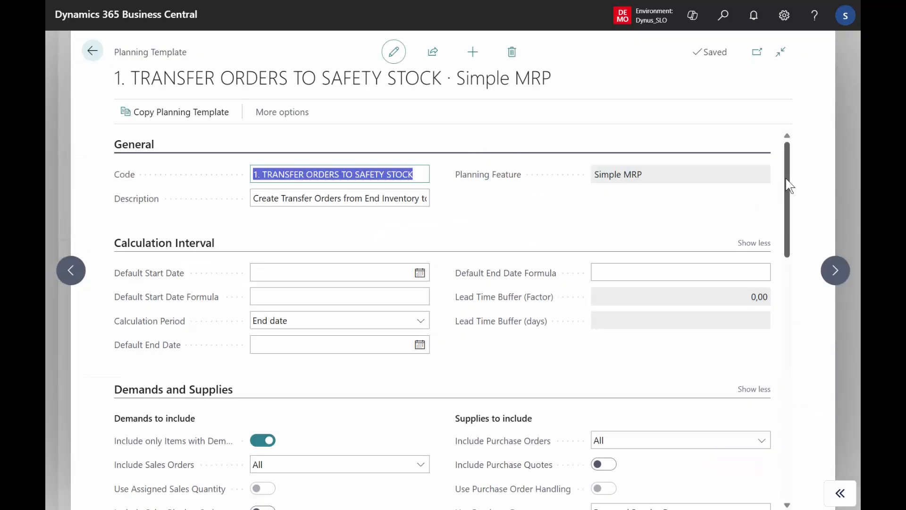
{"action": "left_click_drag", "start_coordinate": [782, 183], "coordinate": [769, 444]}
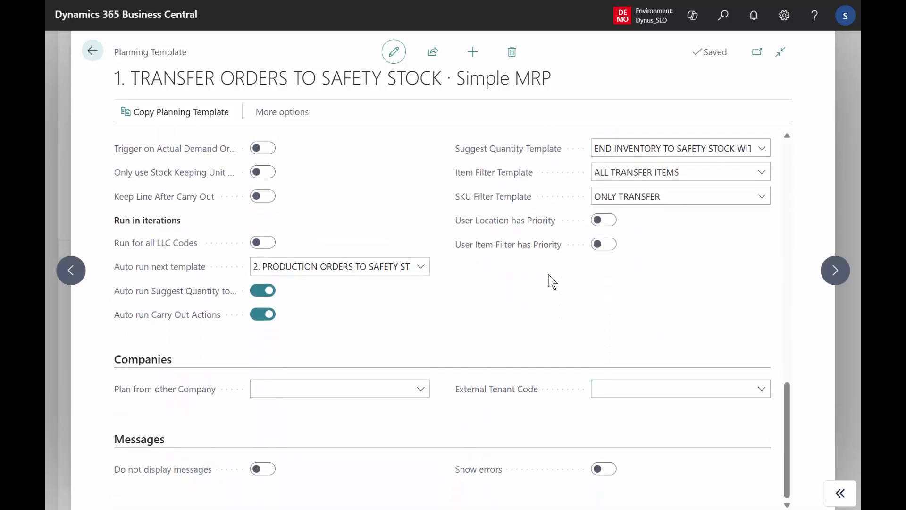
{"action": "left_click", "coordinate": [93, 51]}
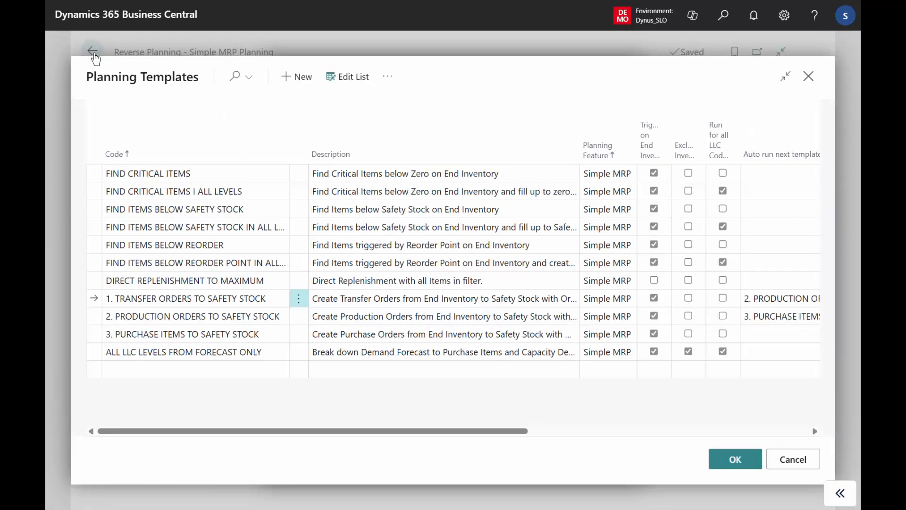